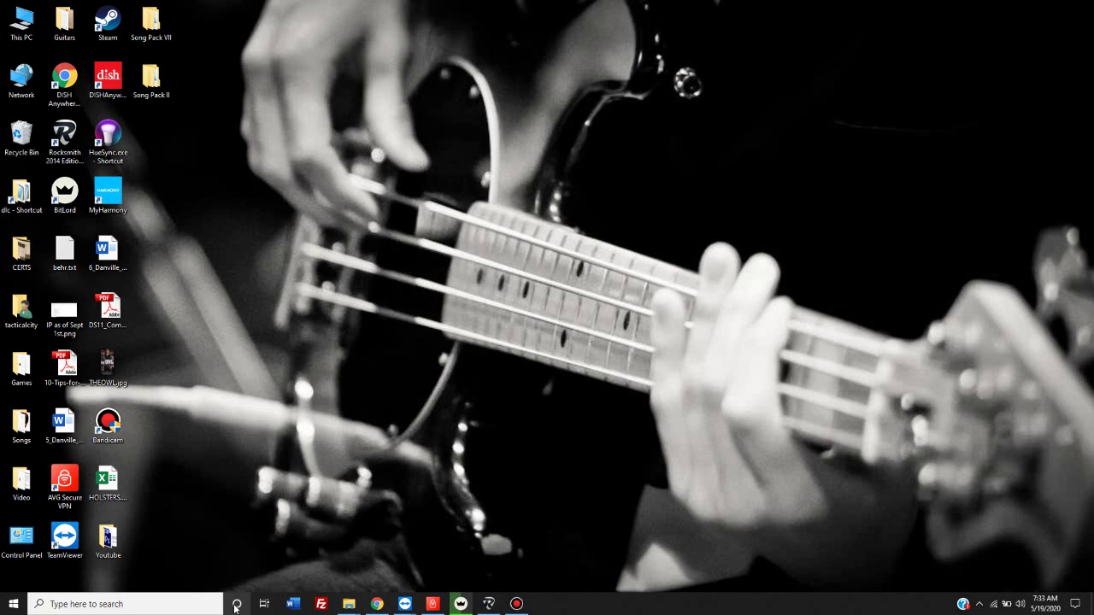
# - Search Windows for 'this pc' and open This PC in File Explorer
pyautogui.click(204, 606)
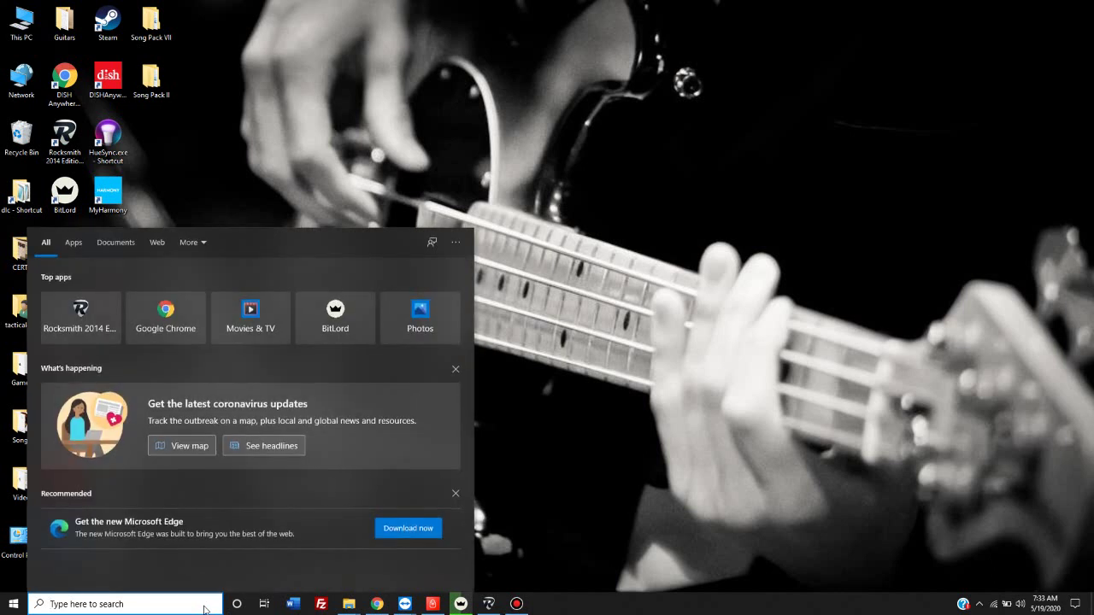
pyautogui.write('th')
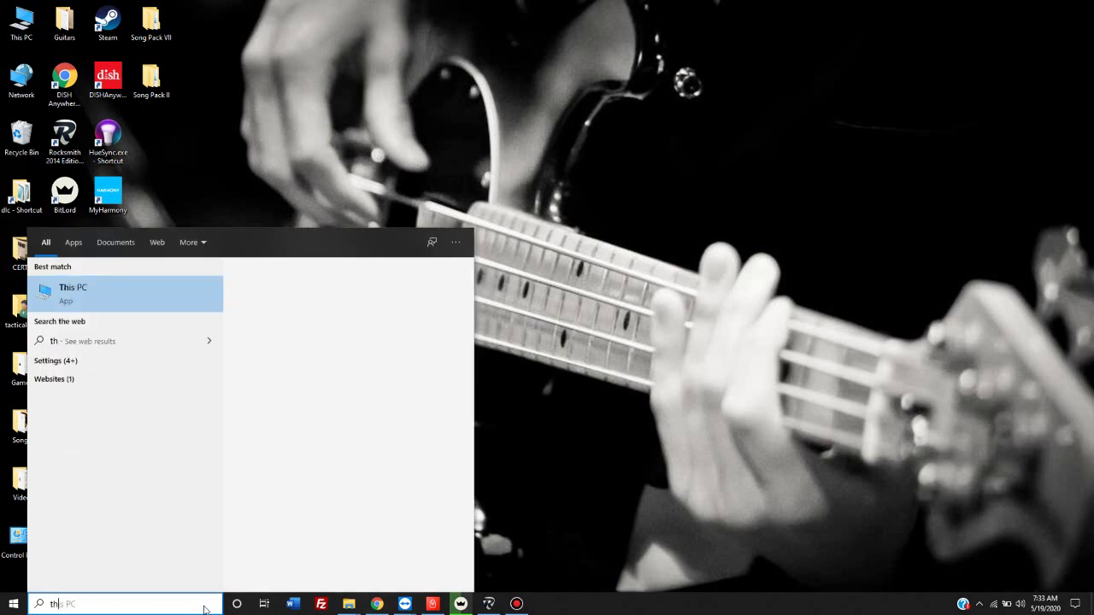
pyautogui.write('is pc')
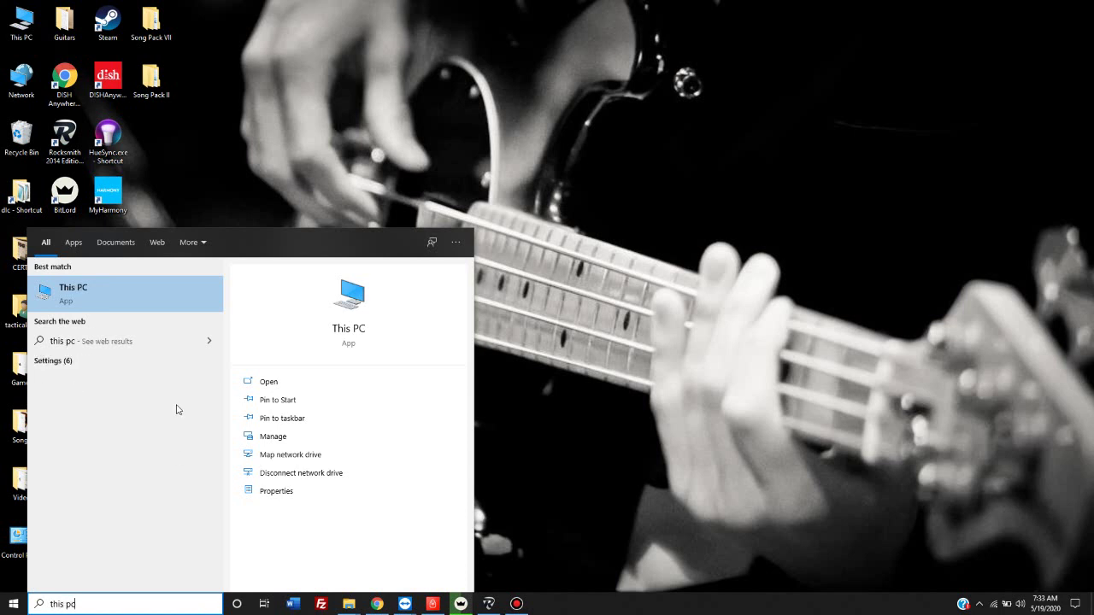
pyautogui.click(154, 308)
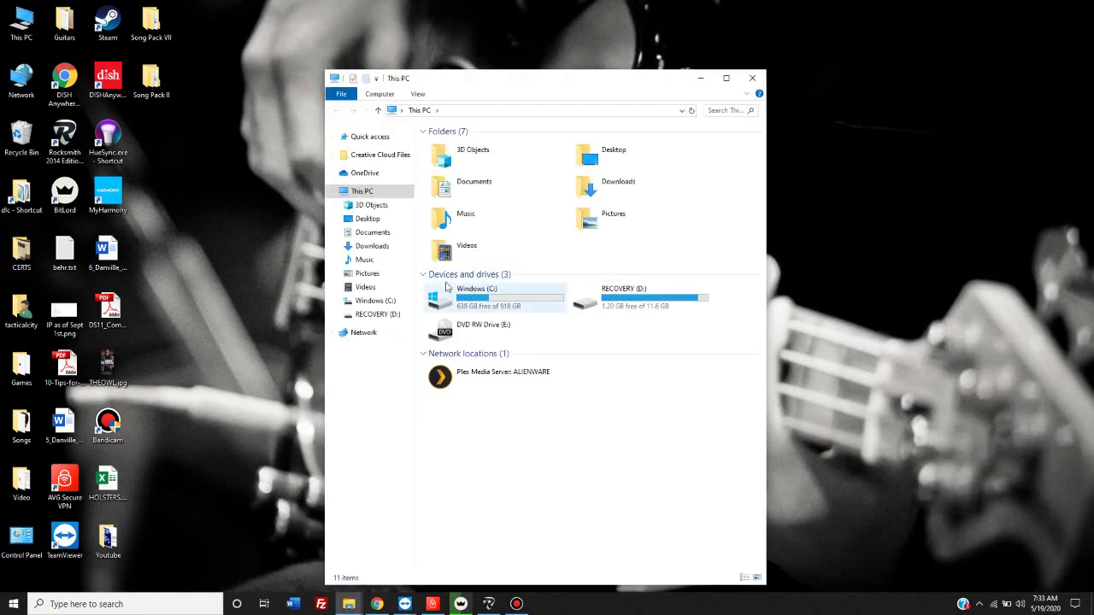
# - Open the Windows (C:) drive from the Devices and drives group
pyautogui.click(424, 277)
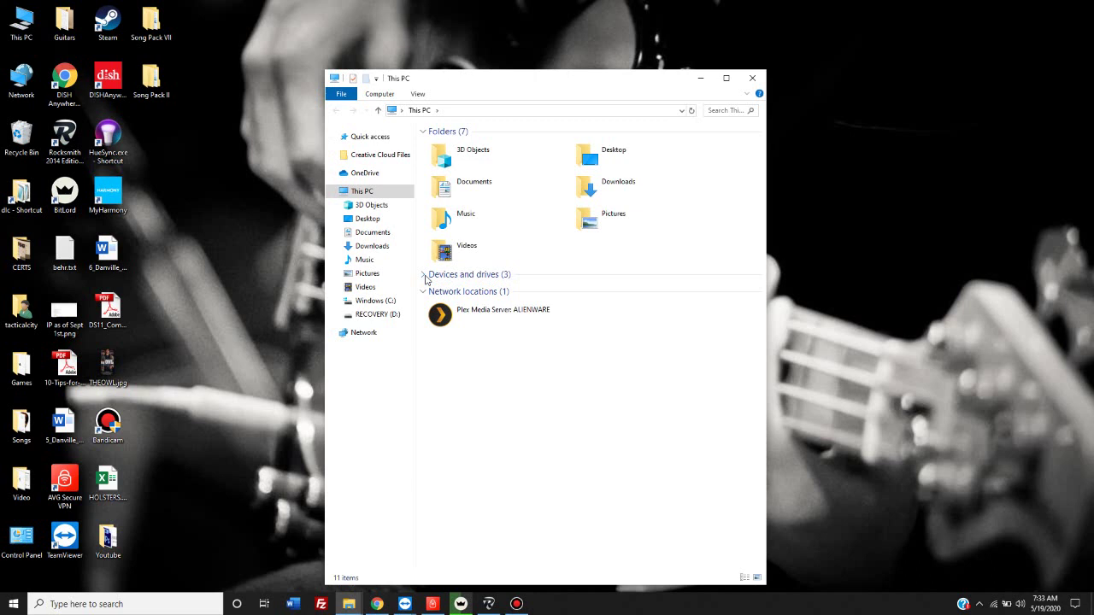
pyautogui.click(424, 276)
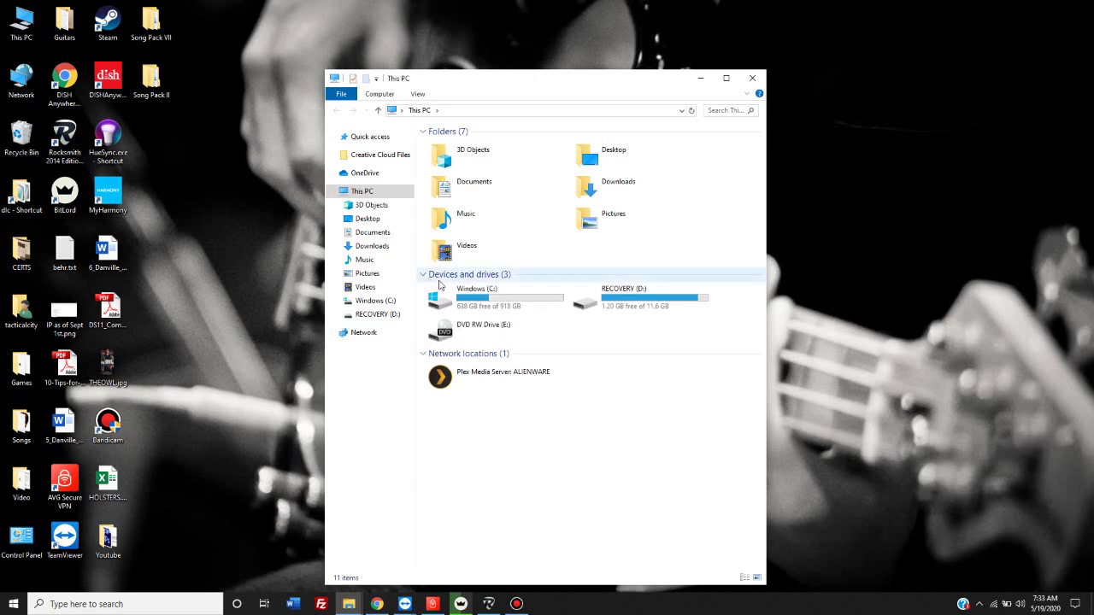
pyautogui.click(485, 298)
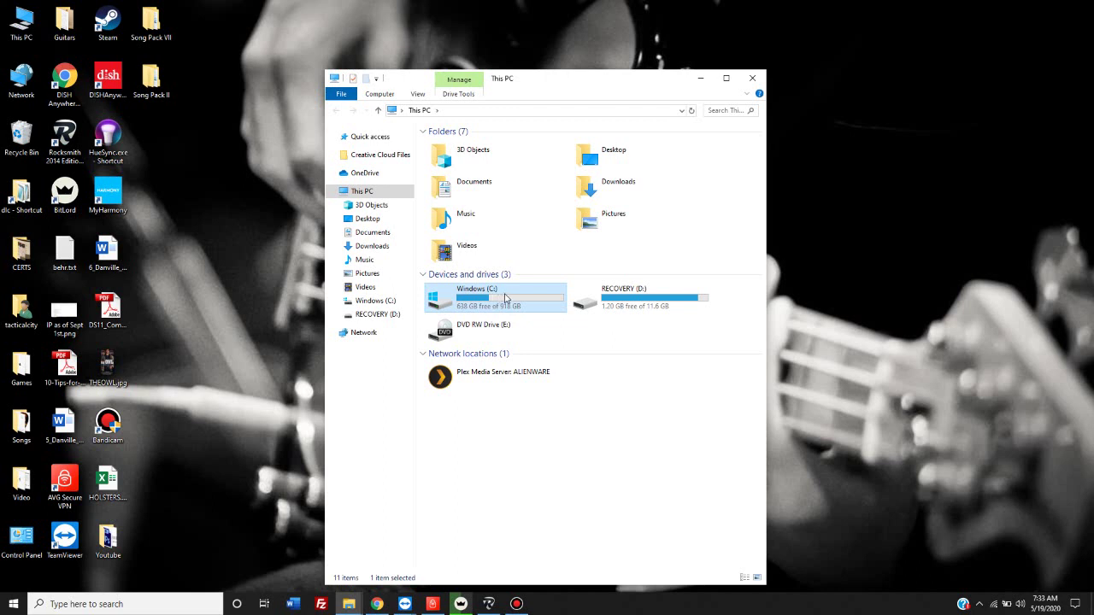
pyautogui.moveTo(508, 298)
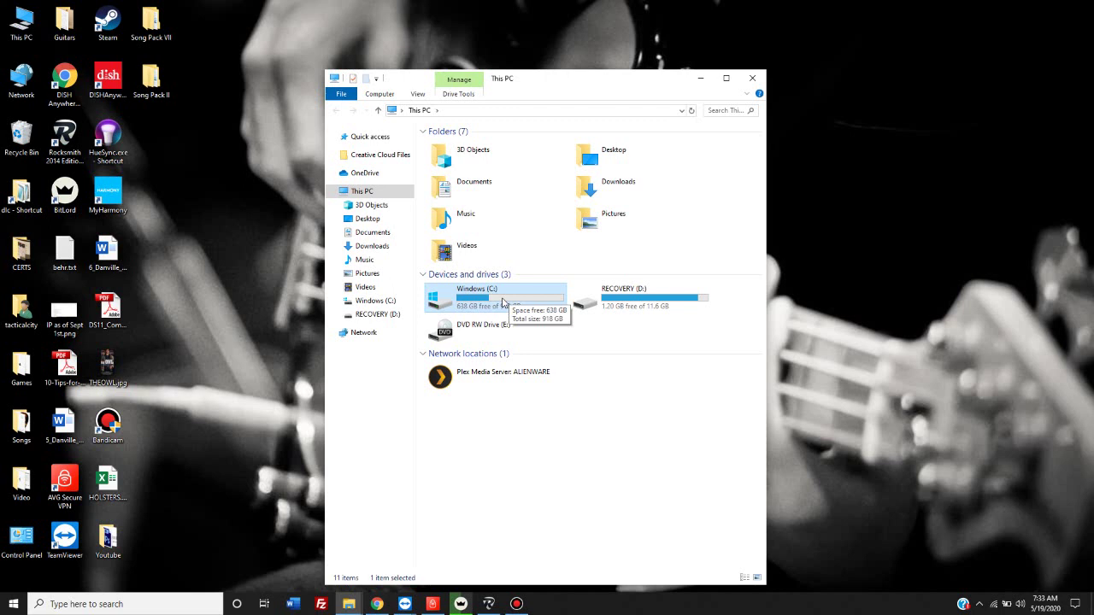
pyautogui.doubleClick(502, 302)
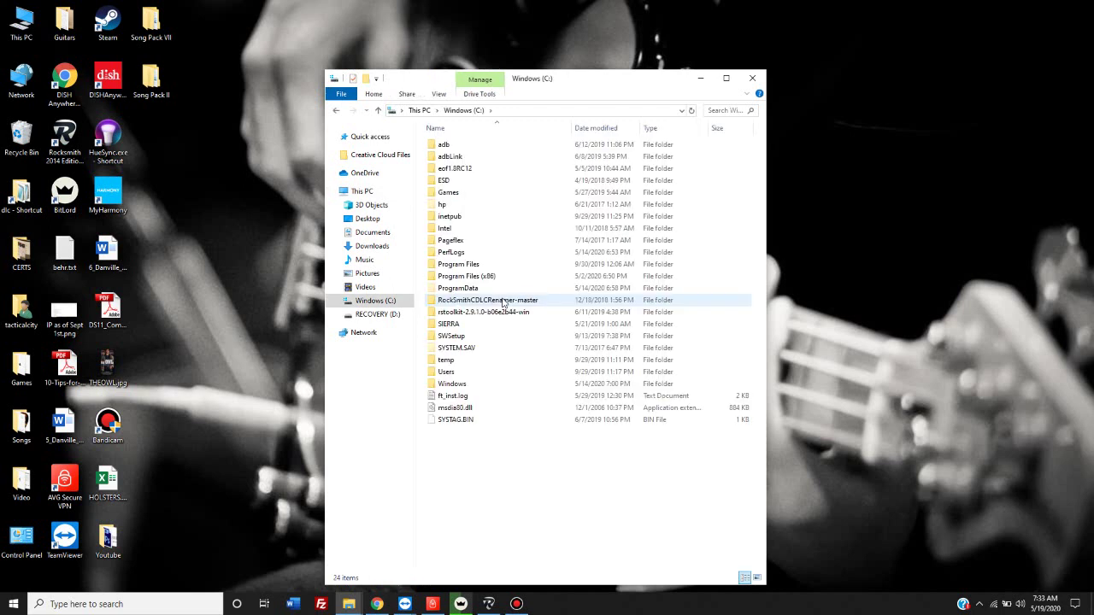
# - Open Program Files (x86) and select the Steam folder in its list
pyautogui.click(483, 280)
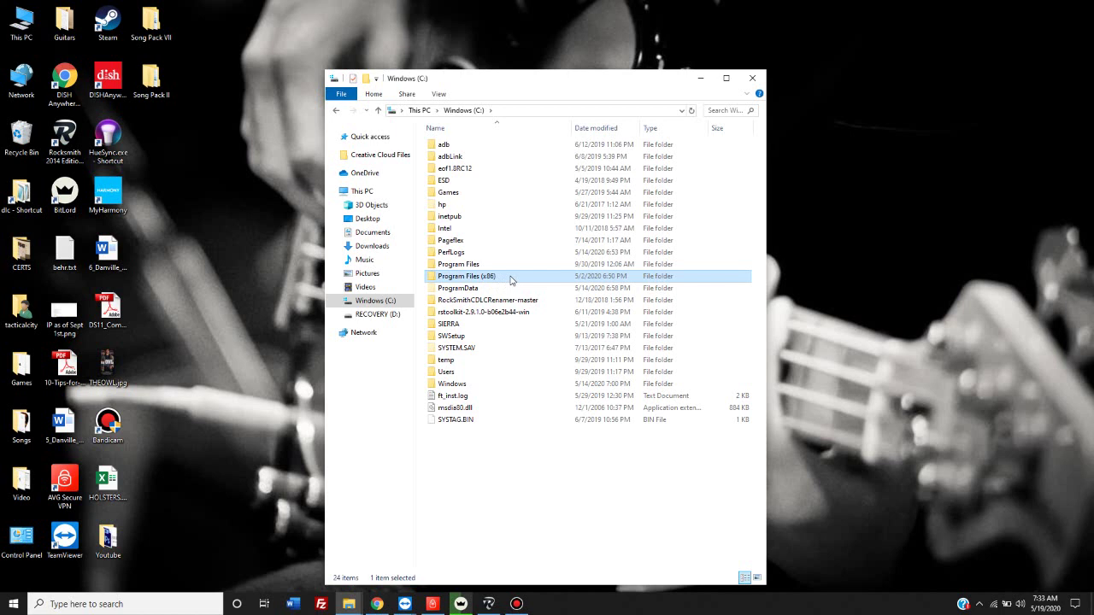
pyautogui.press('Up')
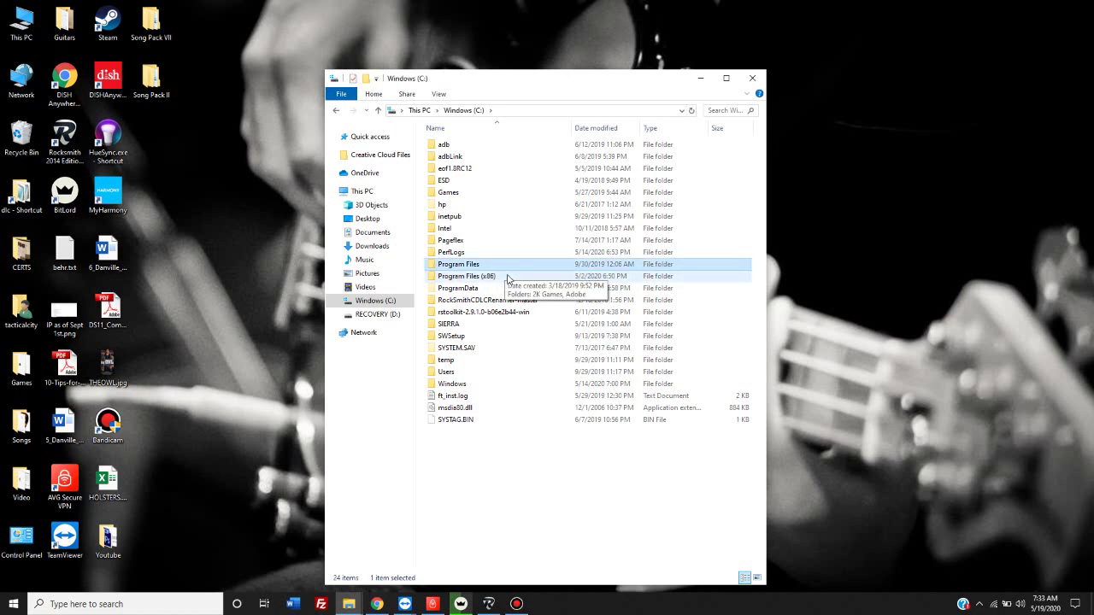
pyautogui.press('Down')
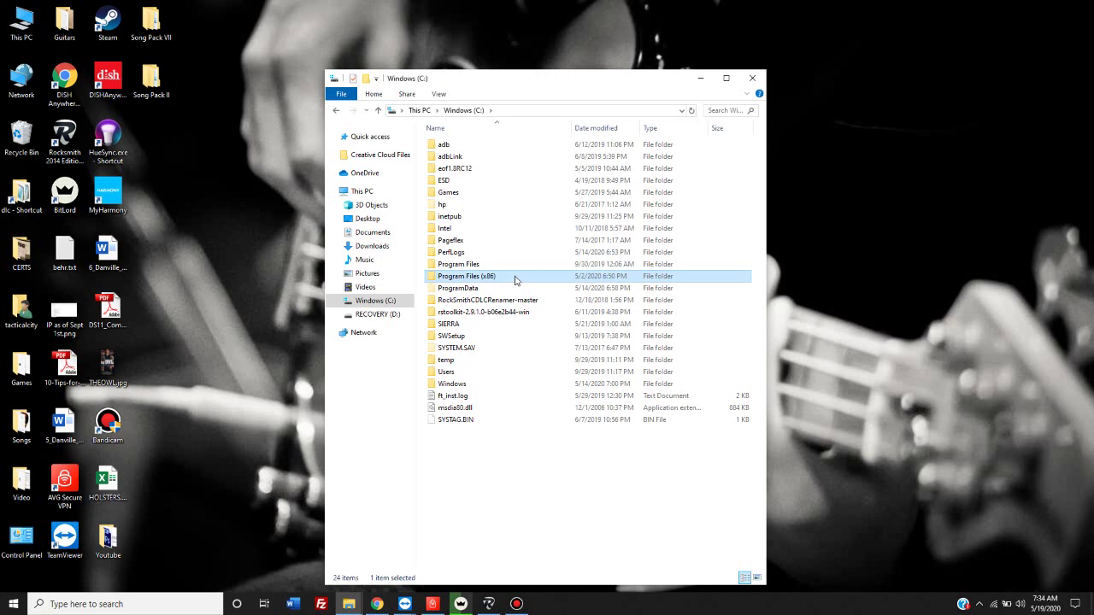
pyautogui.doubleClick(514, 277)
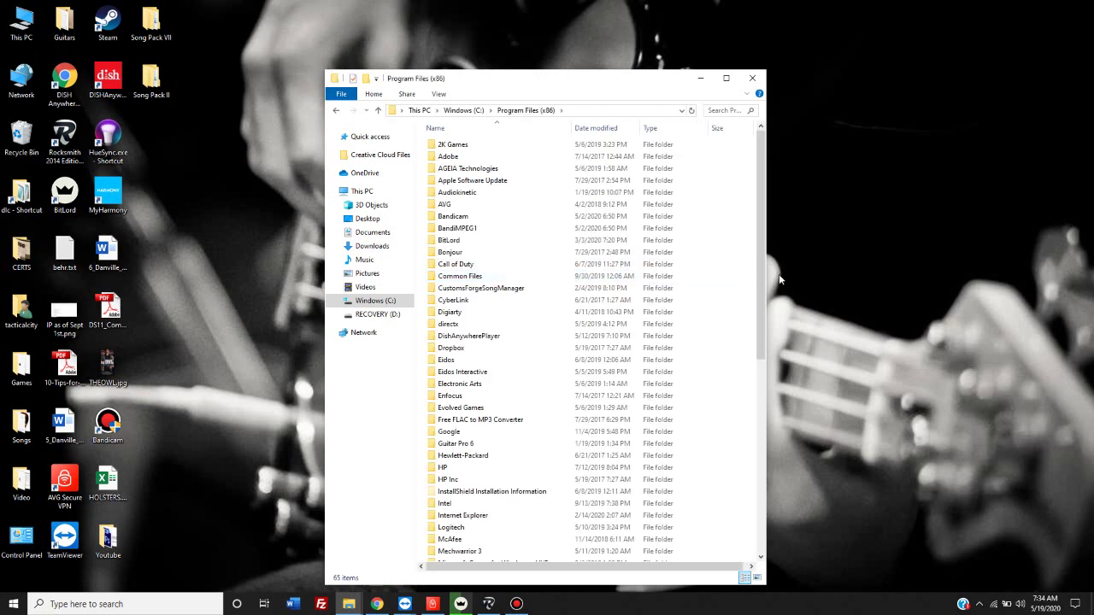
pyautogui.moveTo(760, 278); pyautogui.dragTo(789, 431)
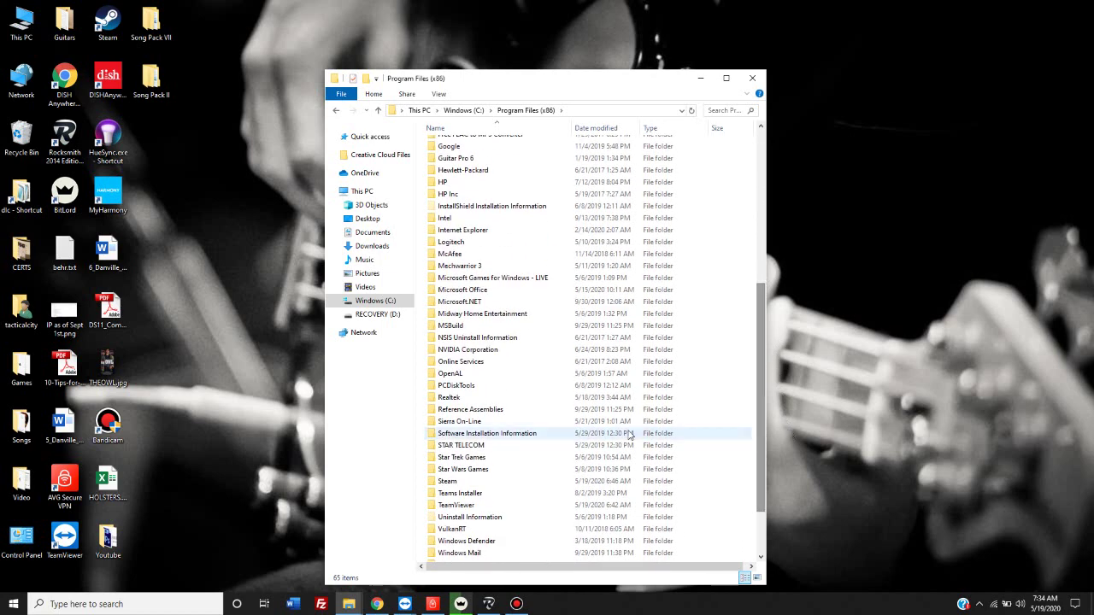
pyautogui.click(465, 483)
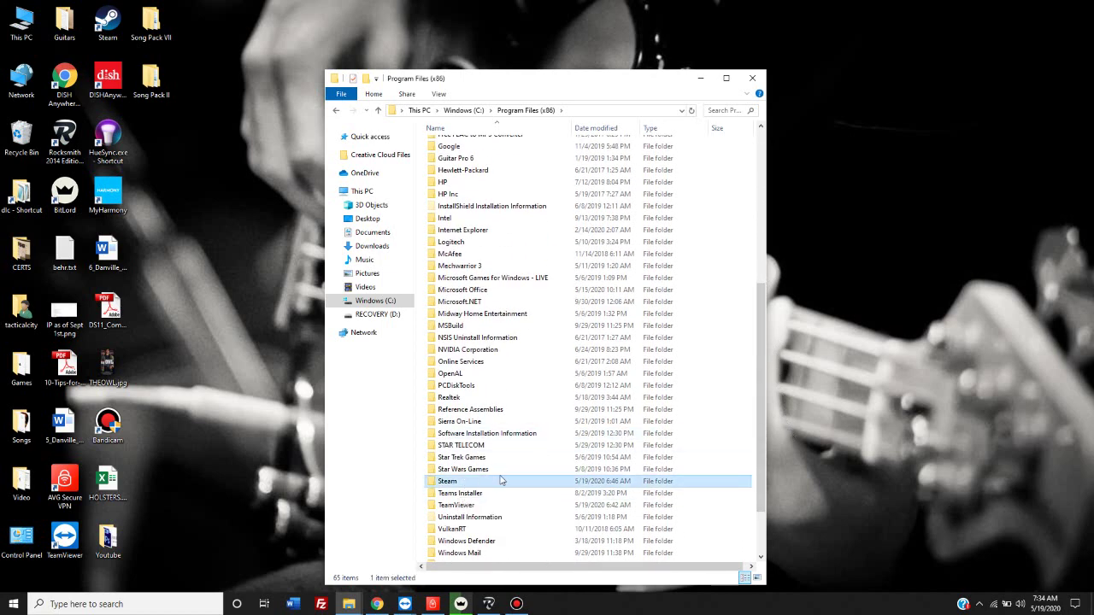
# - Go through Steam > steamapps > common > Rocksmith2014 and select Rocksmith.ini
pyautogui.doubleClick(503, 483)
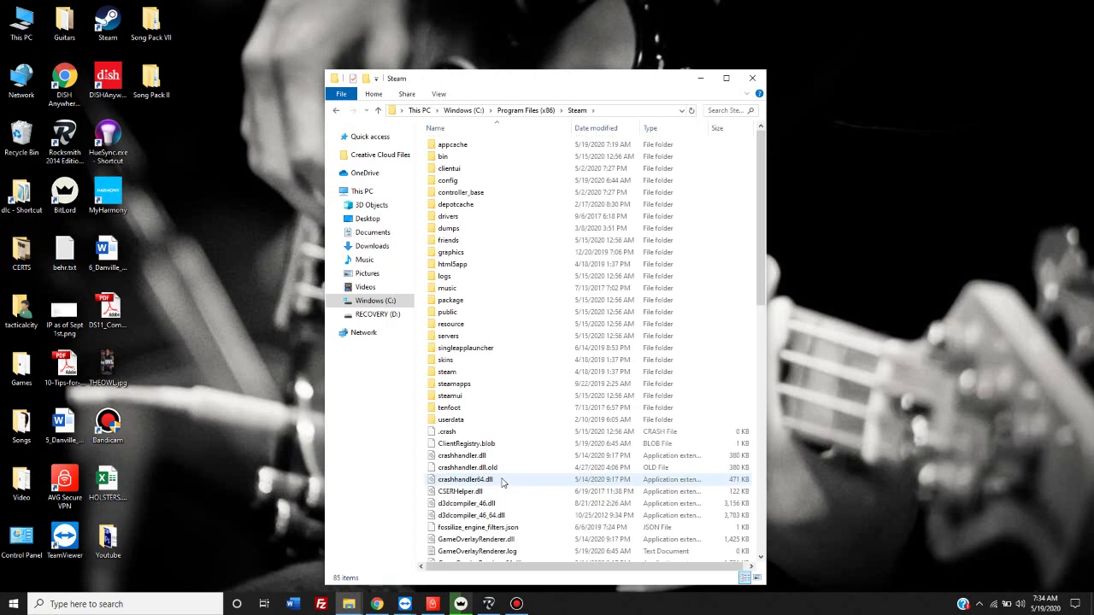
pyautogui.click(466, 378)
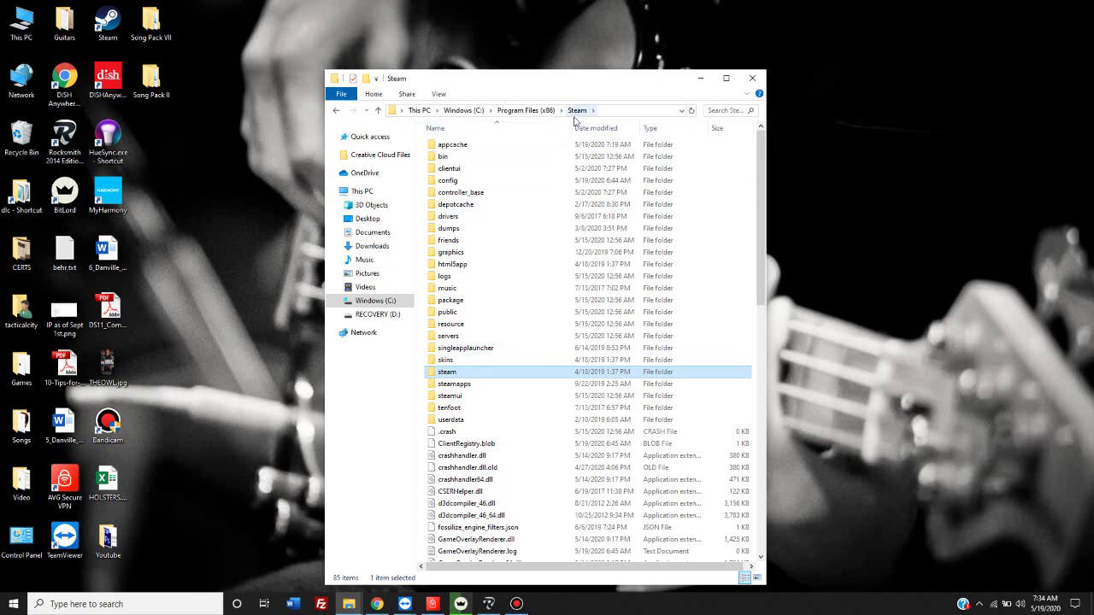
pyautogui.click(494, 389)
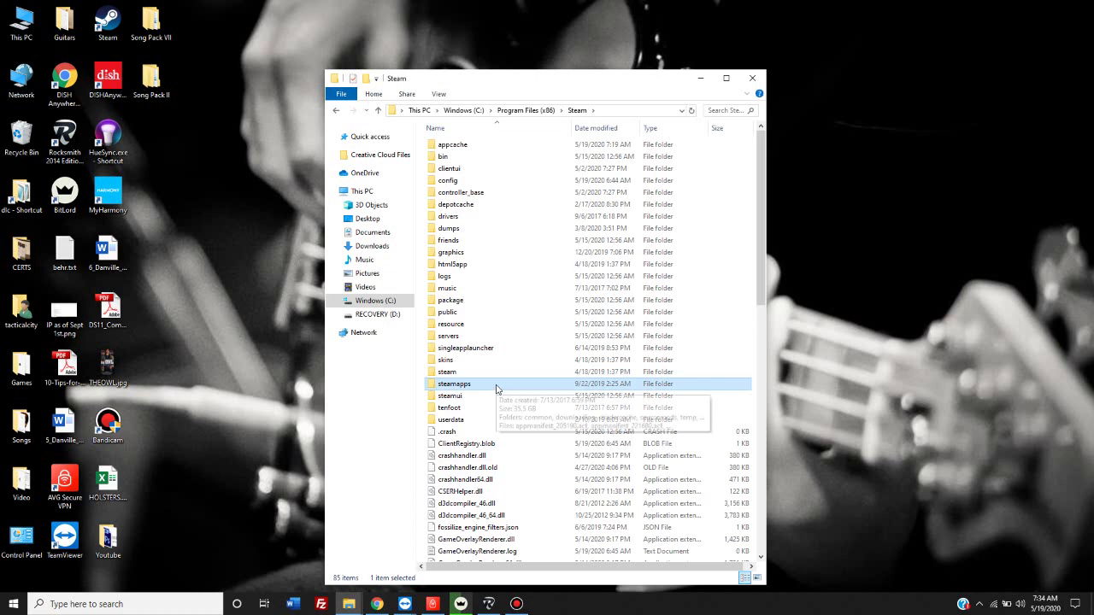
pyautogui.doubleClick(495, 386)
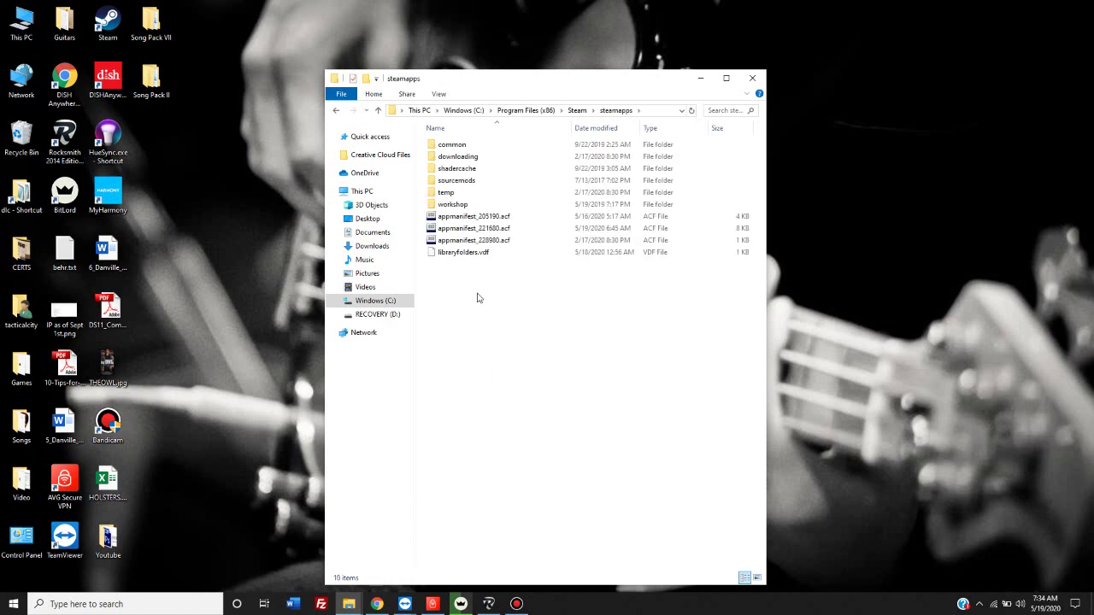
pyautogui.click(459, 150)
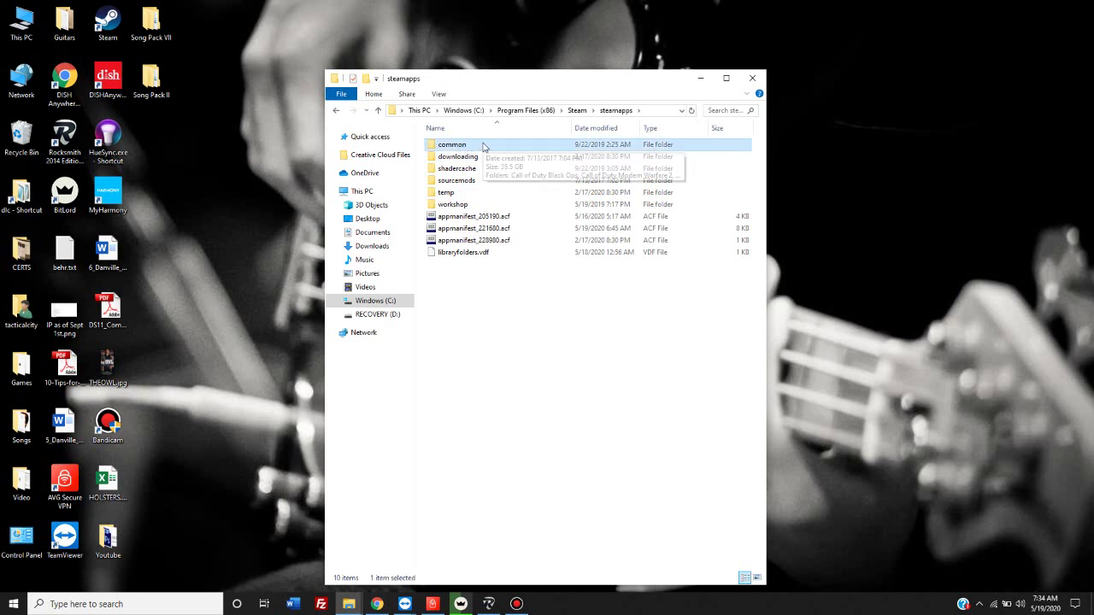
pyautogui.doubleClick(483, 147)
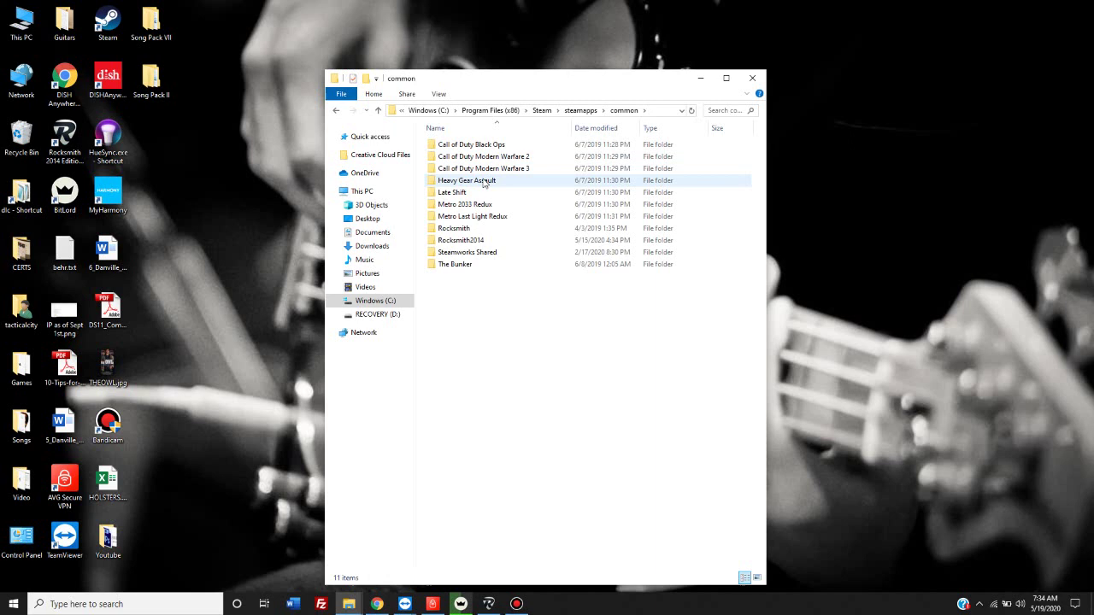
pyautogui.click(493, 241)
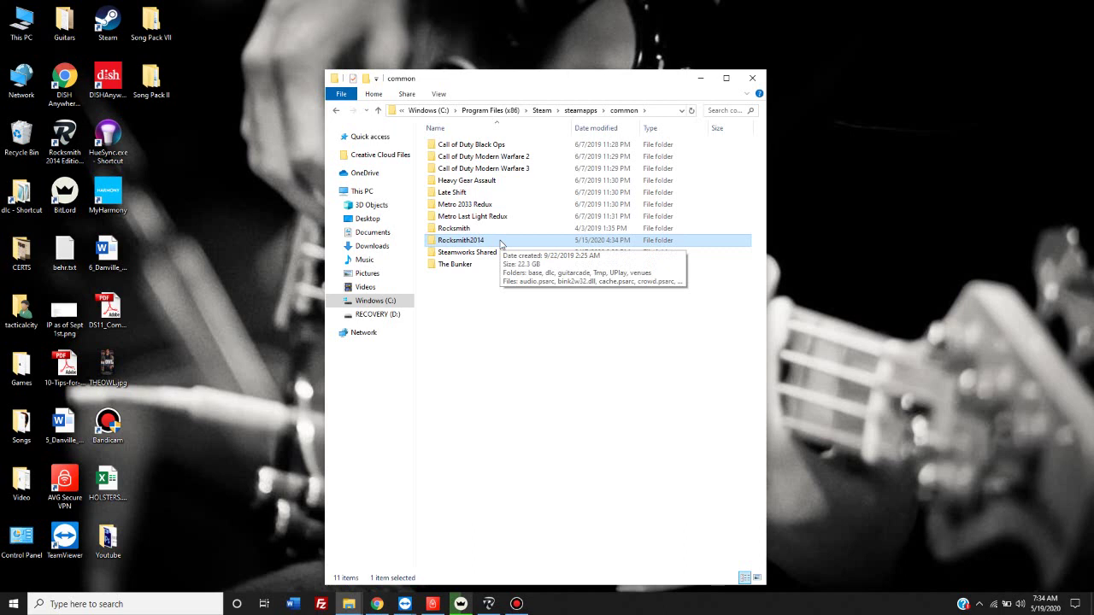
pyautogui.doubleClick(501, 242)
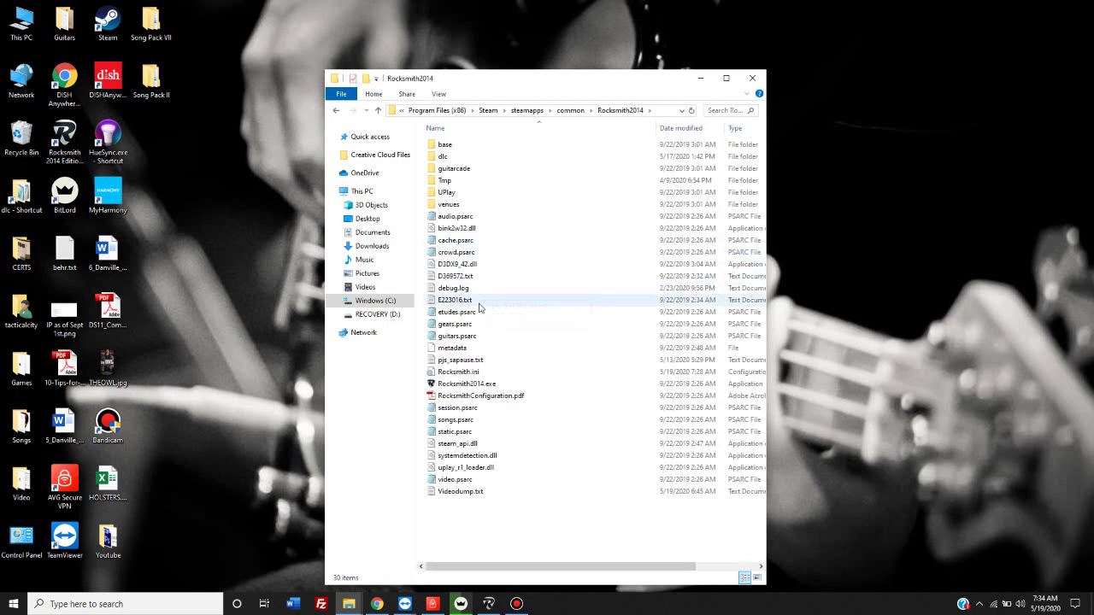
pyautogui.click(473, 376)
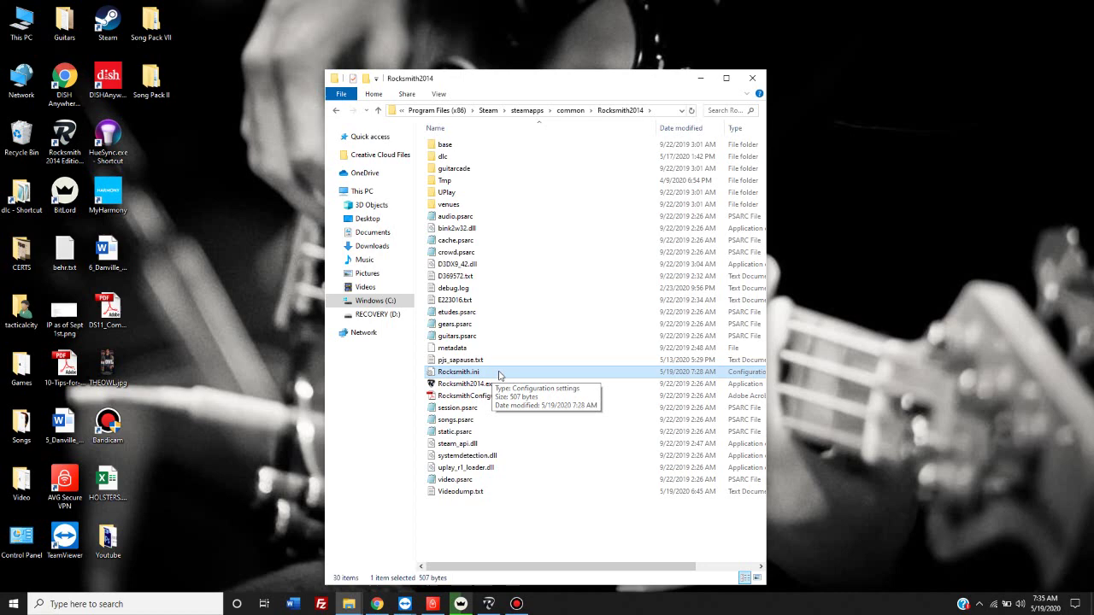
# - Open Rocksmith.ini in Notepad and confirm the RealToneCableOnly value is 1
pyautogui.doubleClick(502, 373)
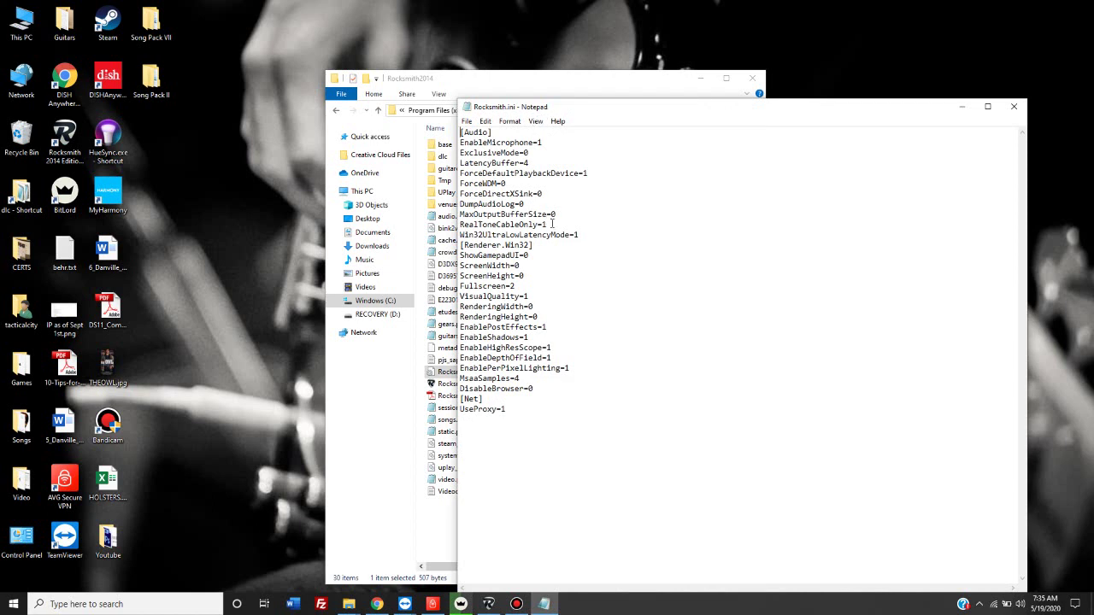
pyautogui.moveTo(552, 224); pyautogui.dragTo(459, 224)
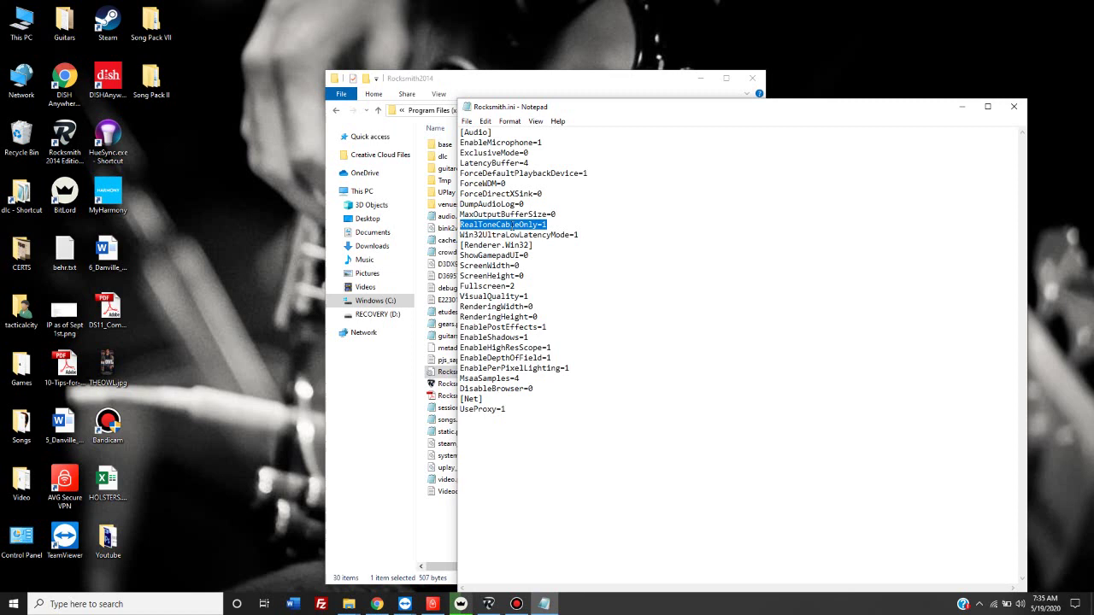
pyautogui.click(544, 225)
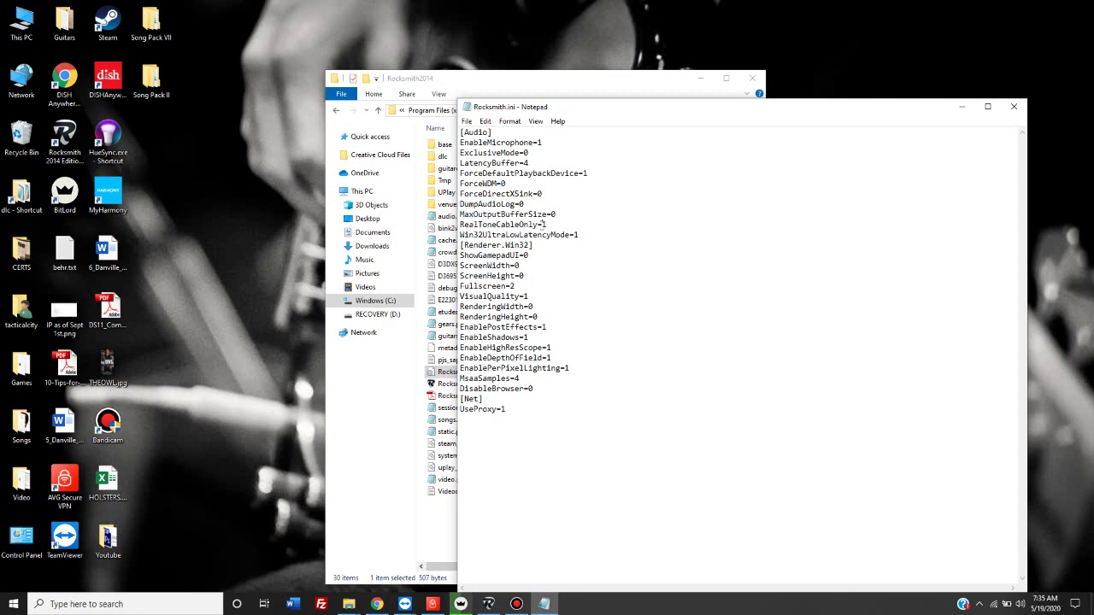
pyautogui.doubleClick(546, 225)
pyautogui.click(548, 224)
pyautogui.doubleClick(547, 224)
pyautogui.click(551, 224)
# - Replace the RealToneCableOnly value with 1, save Rocksmith.ini, and close Notepad
pyautogui.hotkey('shift', 'Left')
pyautogui.write('1')
pyautogui.click(466, 121)
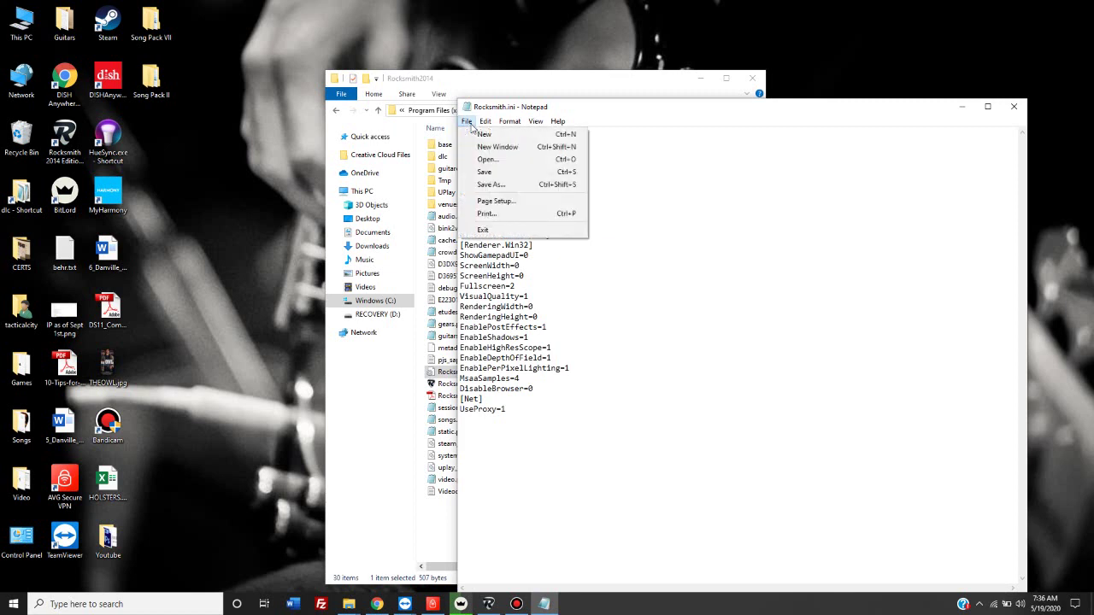
pyautogui.click(483, 173)
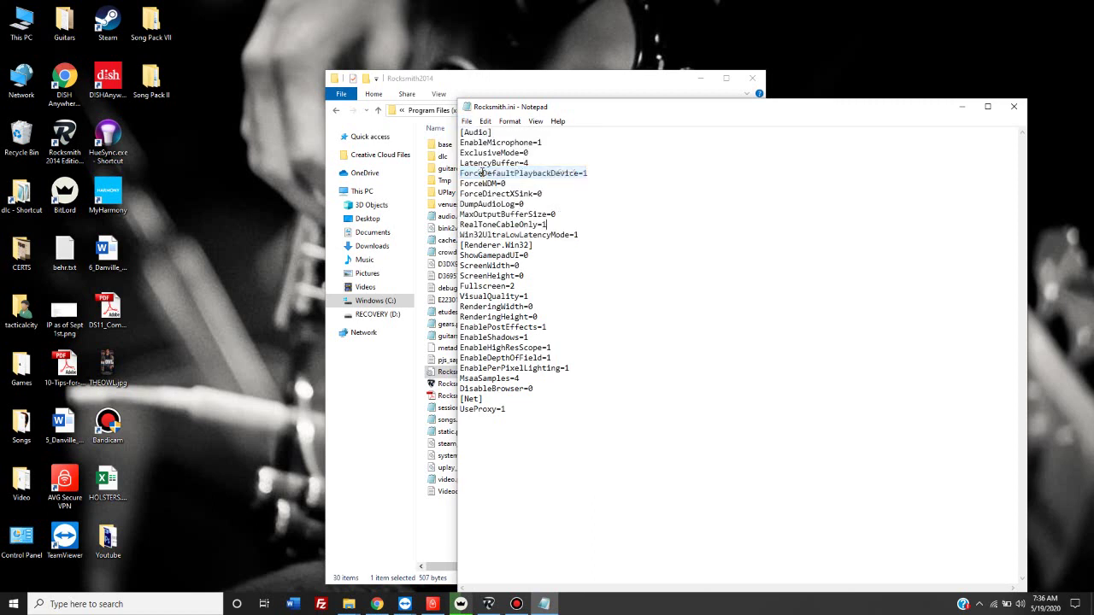
pyautogui.click(549, 224)
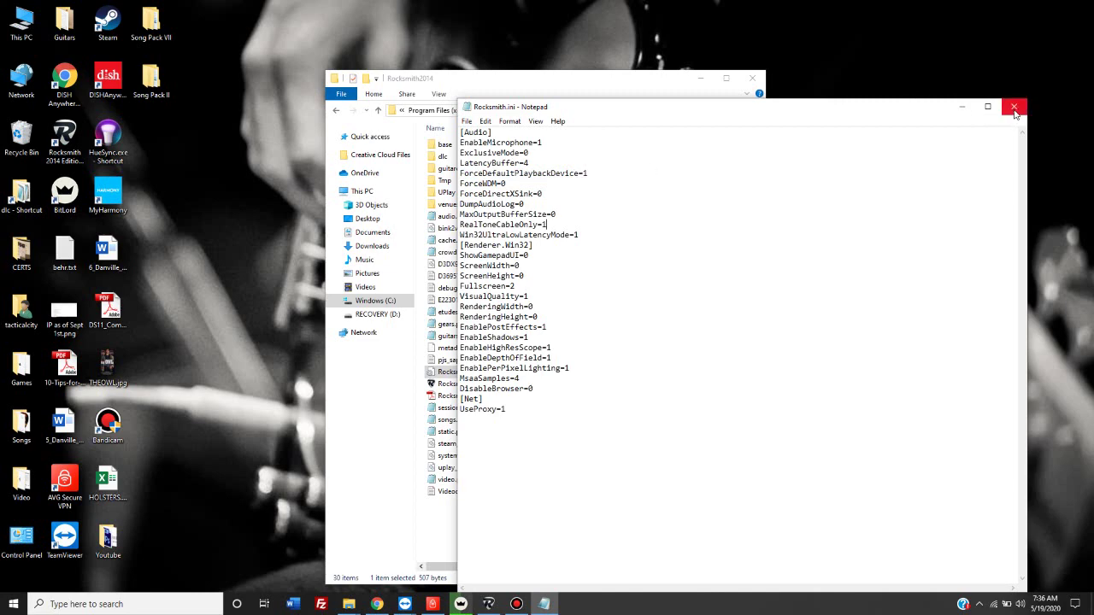
pyautogui.click(1014, 105)
# - Close the Rocksmith2014 folder window to return to the desktop
pyautogui.click(751, 78)
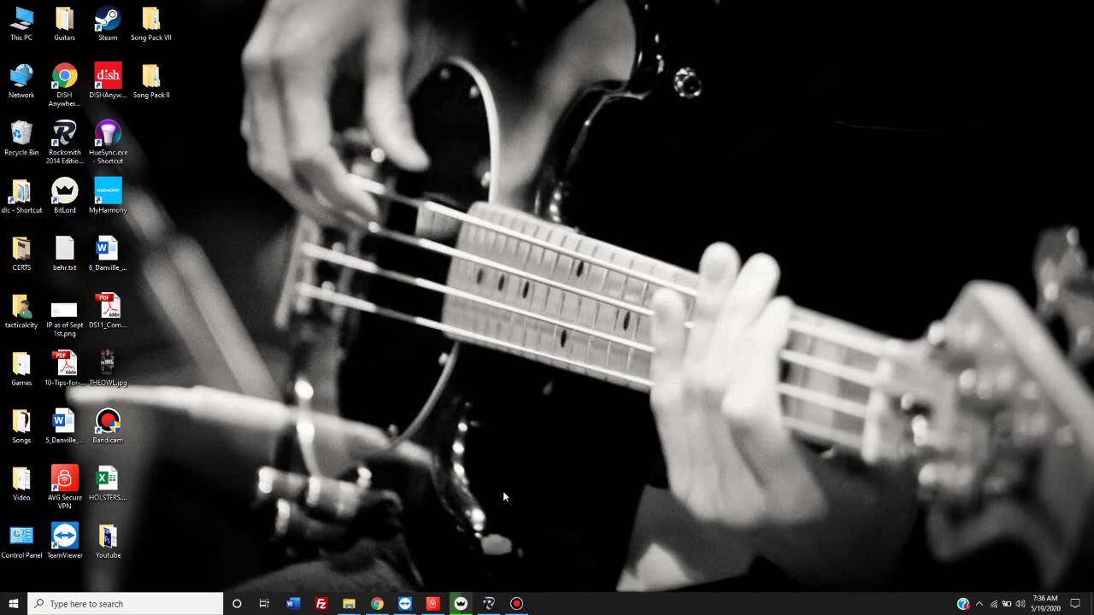
pyautogui.moveTo(523, 604)
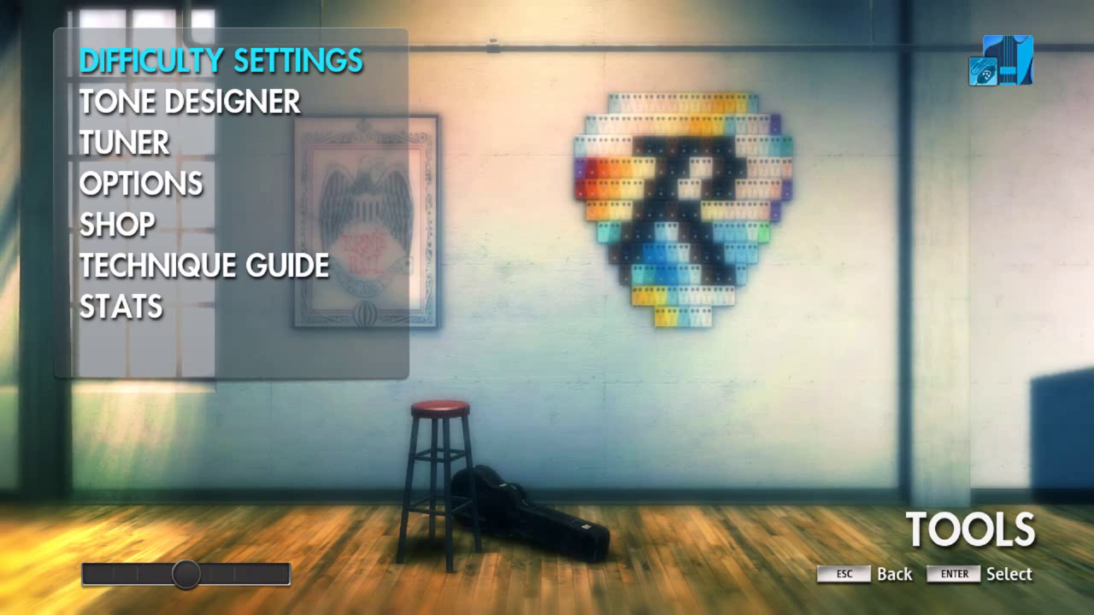
# - Record a Rocksmith clip with Win+Alt+R, turning the microphone on, then stop recording
pyautogui.press('super+alt+r')
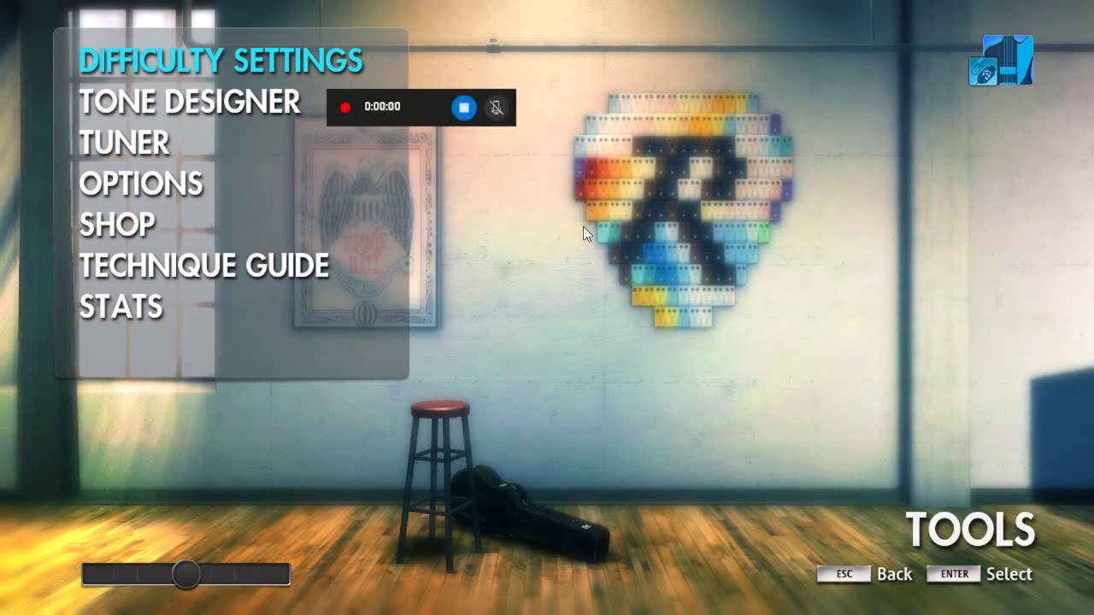
pyautogui.click(497, 109)
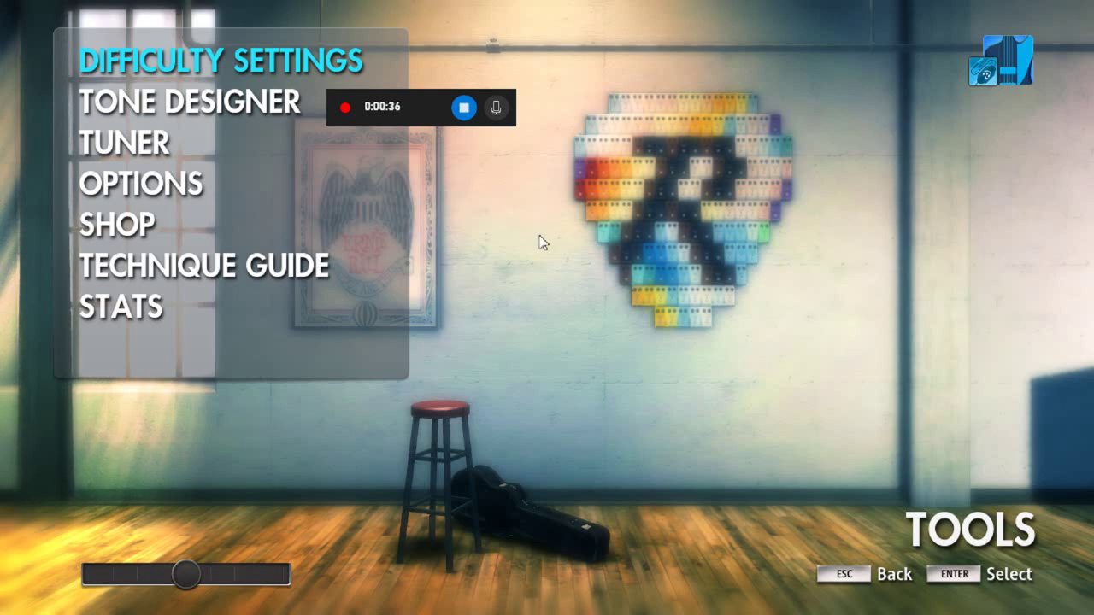
pyautogui.click(465, 106)
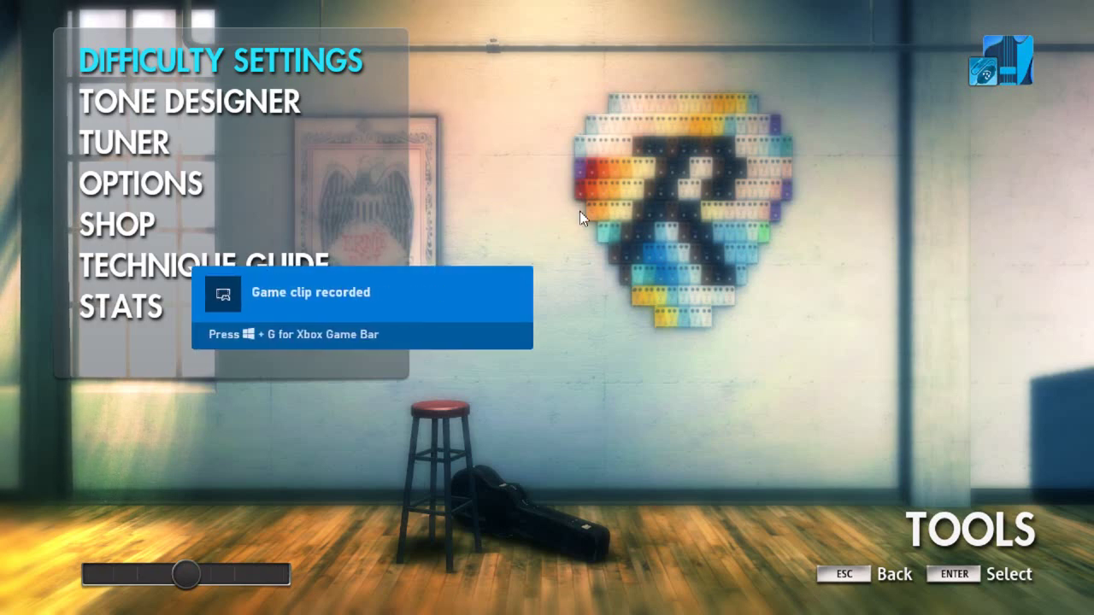